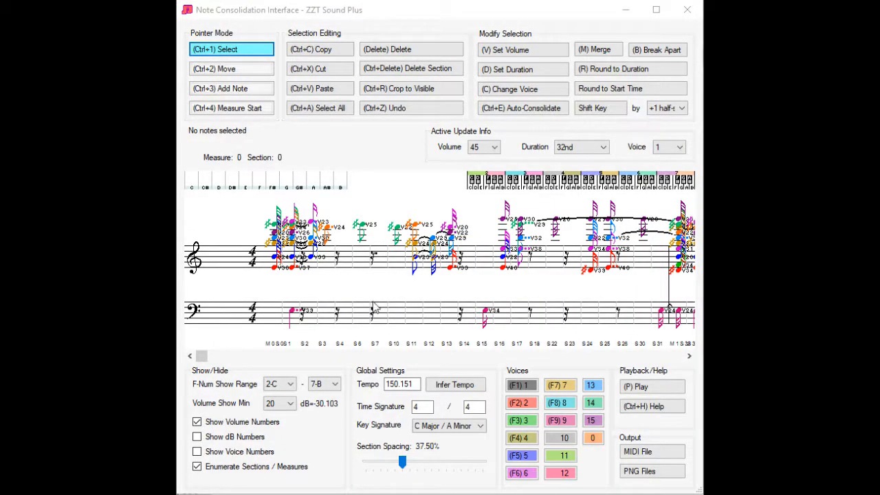
# - Select the entire first measure to examine its pitch totals and set the key signature to G Major / E Minor
pyautogui.rightClick(381, 287)
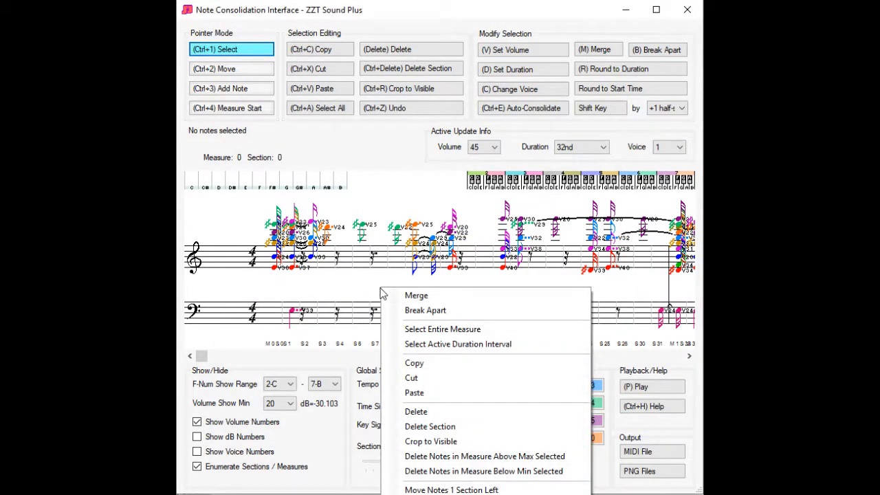
pyautogui.click(413, 330)
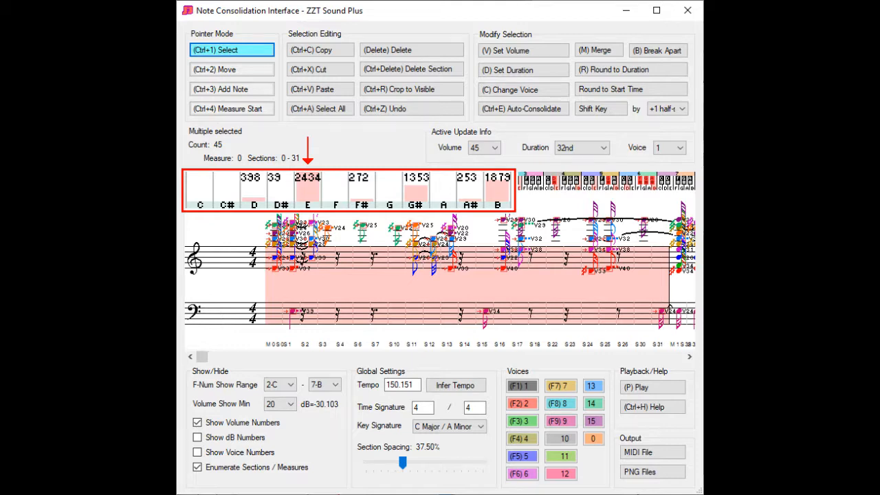
pyautogui.click(415, 426)
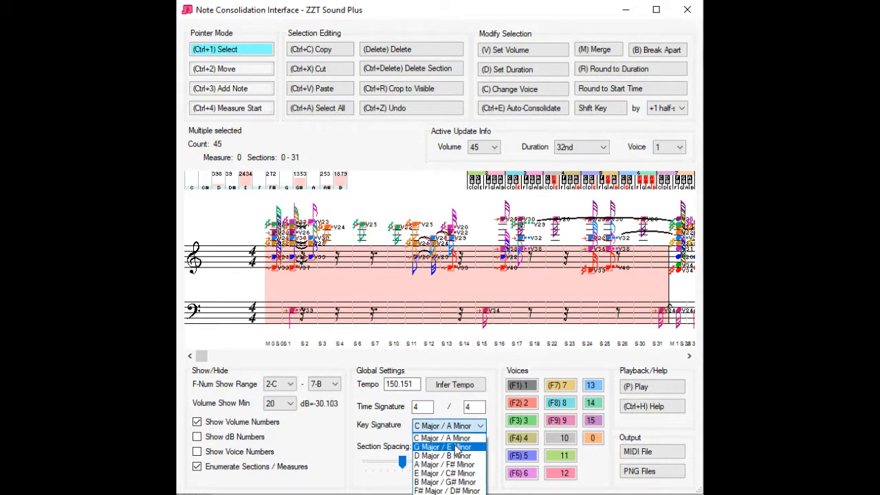
pyautogui.click(457, 447)
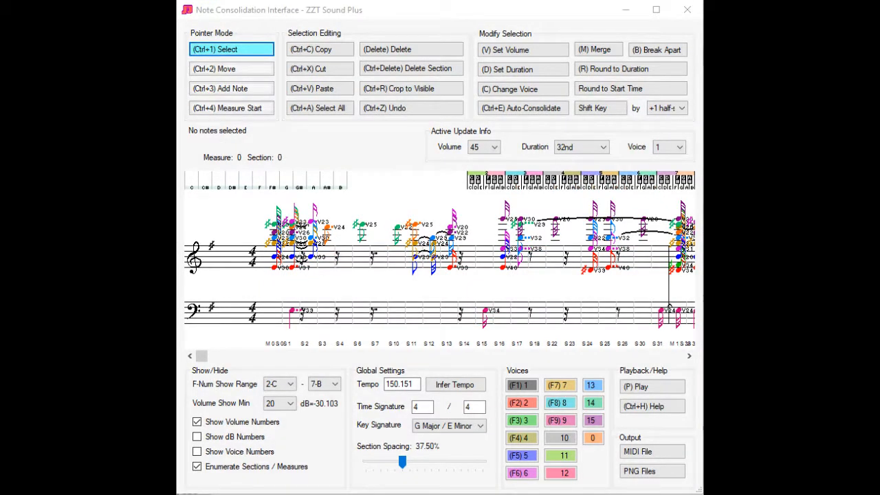
# - Set the active duration to Qtr and select the first quarter-note interval of measure 0, sections 0 to 7
pyautogui.click(577, 147)
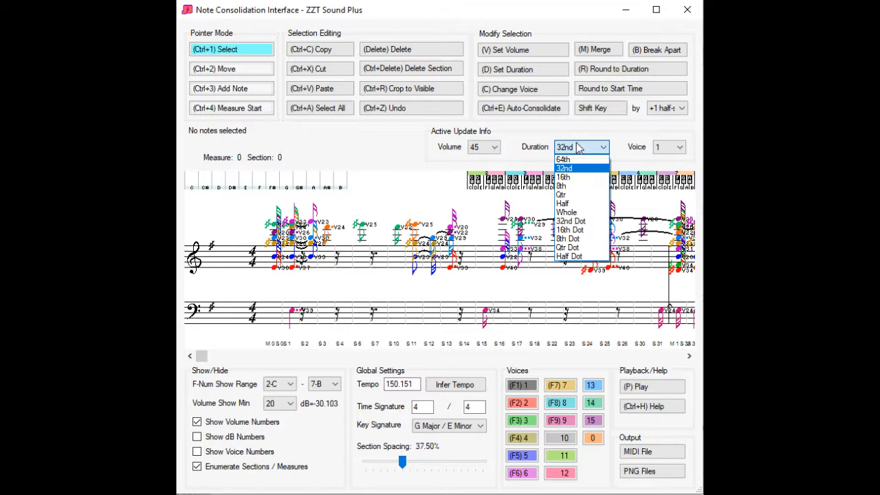
pyautogui.click(571, 195)
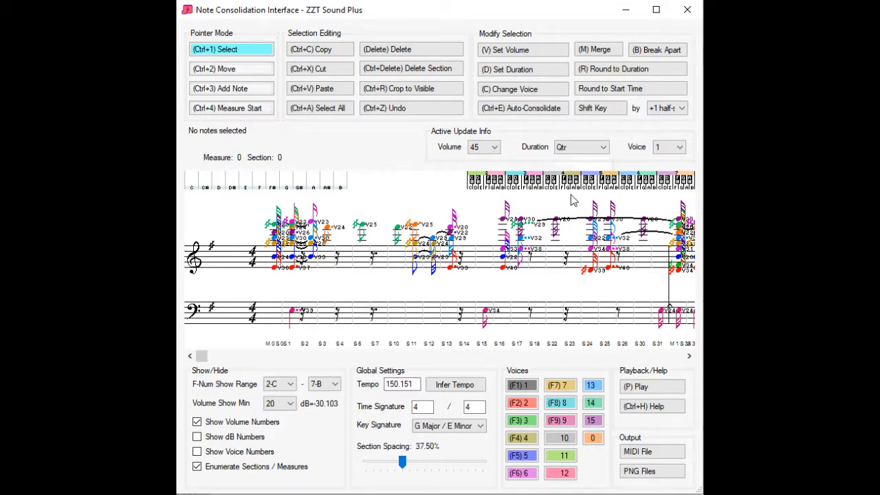
pyautogui.rightClick(288, 288)
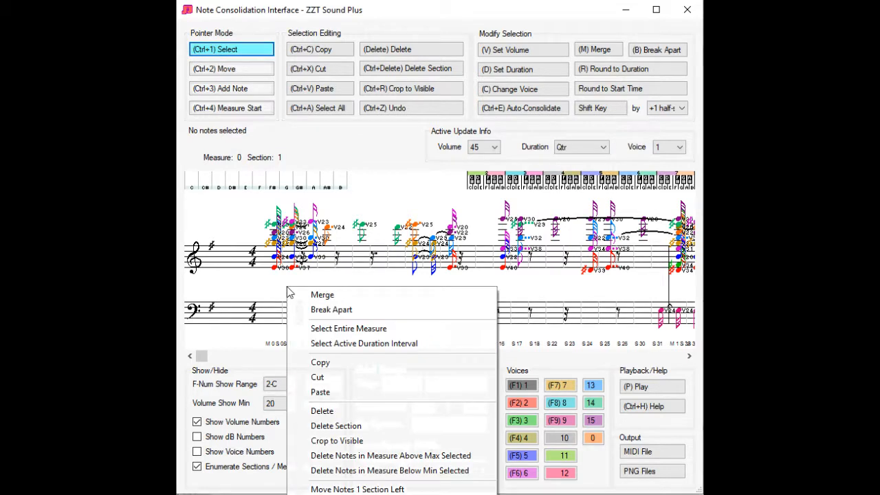
pyautogui.click(320, 343)
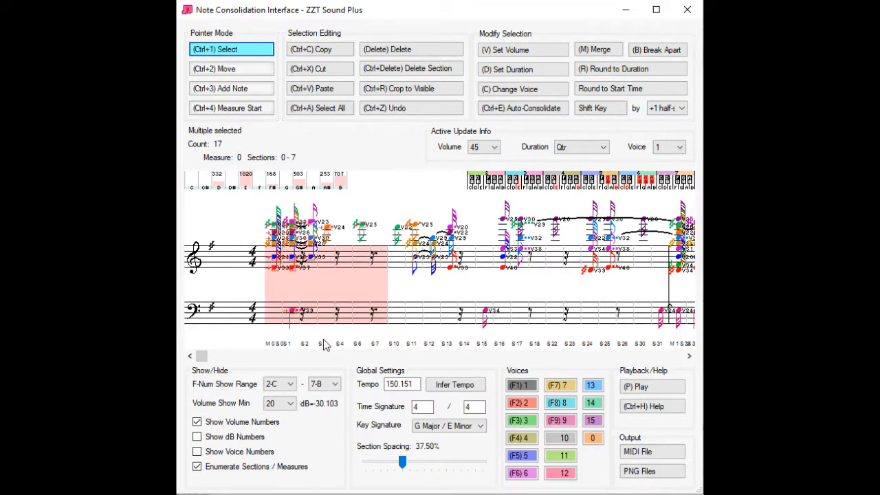
# - Select the third quarter-note interval of measure 0 and the fourth one in turn to examine their pitch totals
pyautogui.rightClick(510, 291)
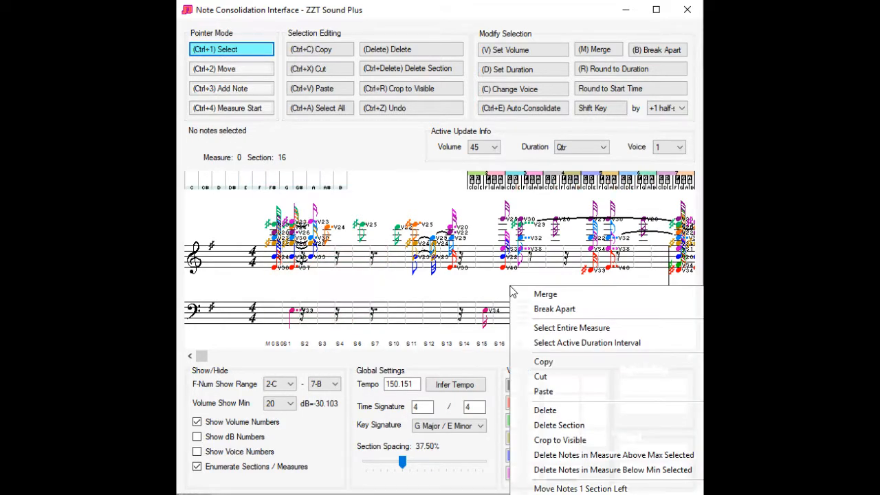
pyautogui.click(561, 341)
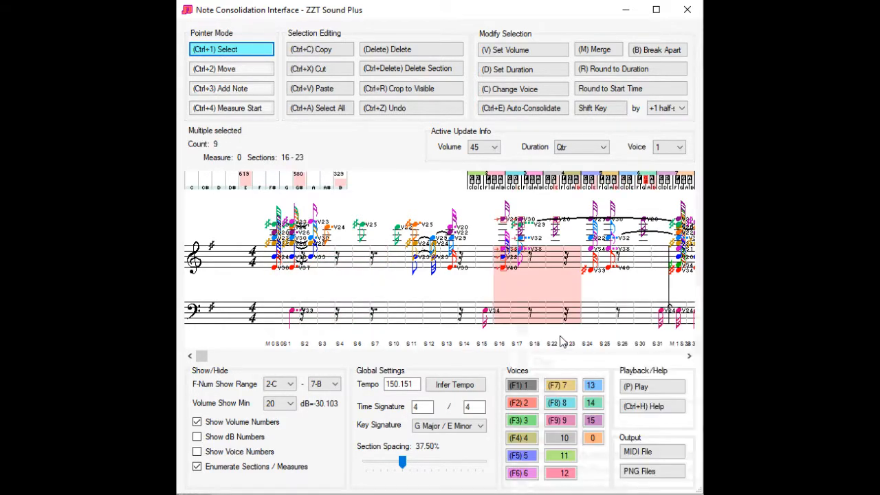
pyautogui.click(616, 297)
pyautogui.rightClick(615, 294)
pyautogui.click(669, 346)
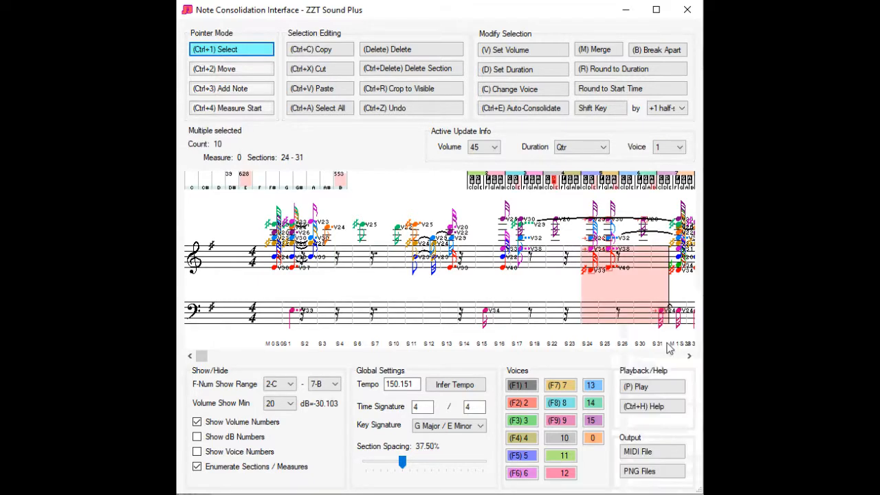
# - Select the entire measure 0, exclude the E notes from the selection, and delete the remaining selected notes
pyautogui.hotkey('ctrl', 'a')
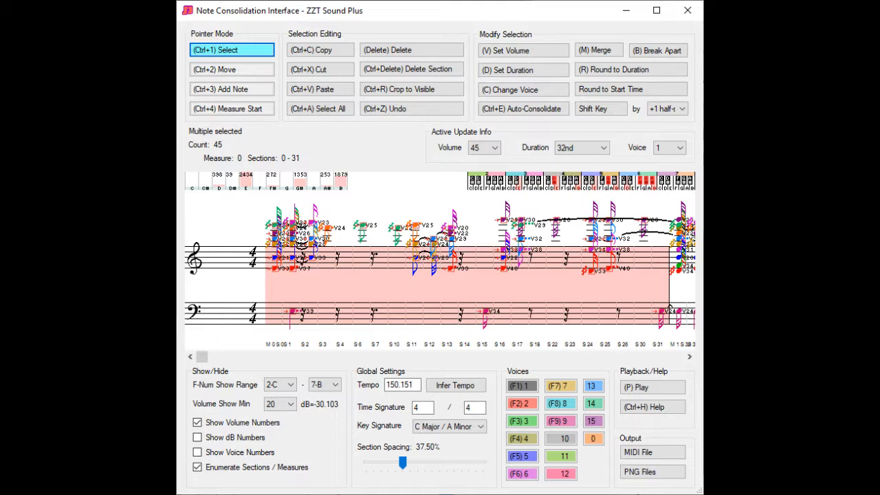
pyautogui.click(343, 285)
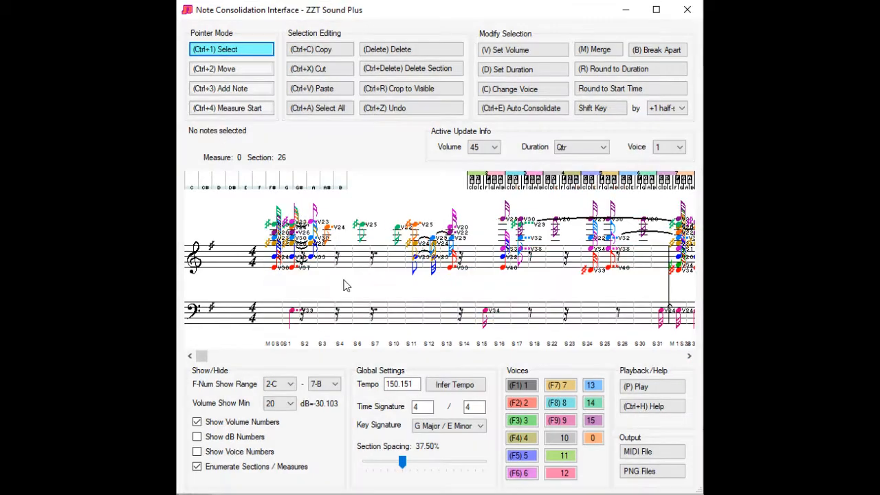
pyautogui.rightClick(309, 286)
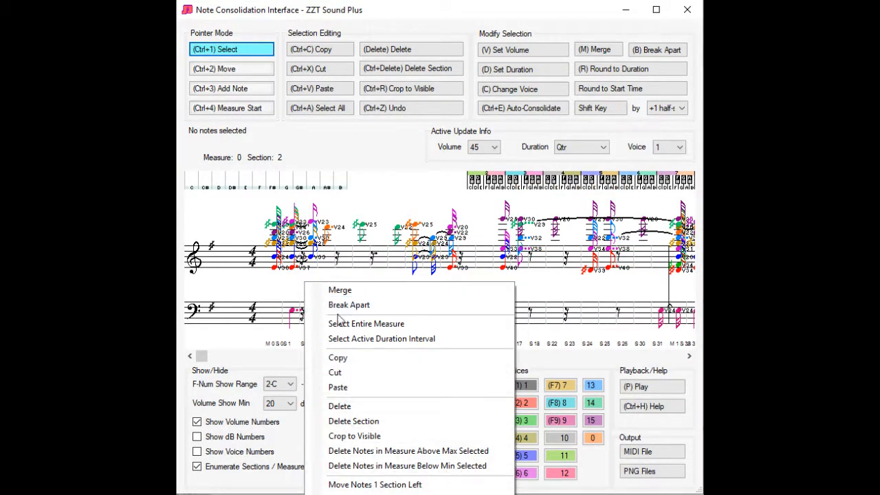
pyautogui.click(337, 324)
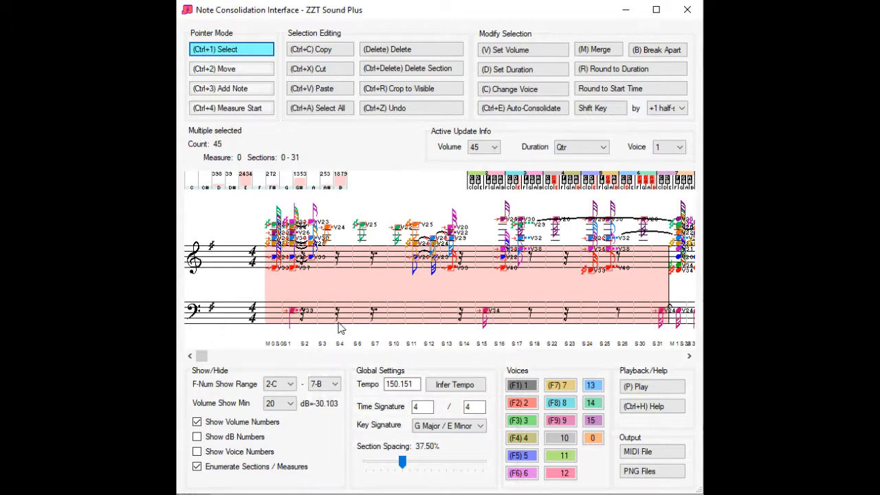
pyautogui.click(246, 186)
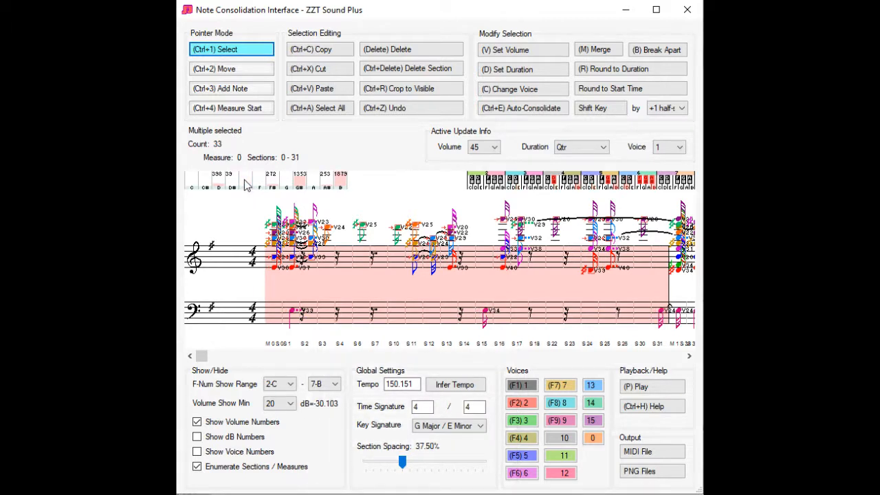
pyautogui.click(421, 51)
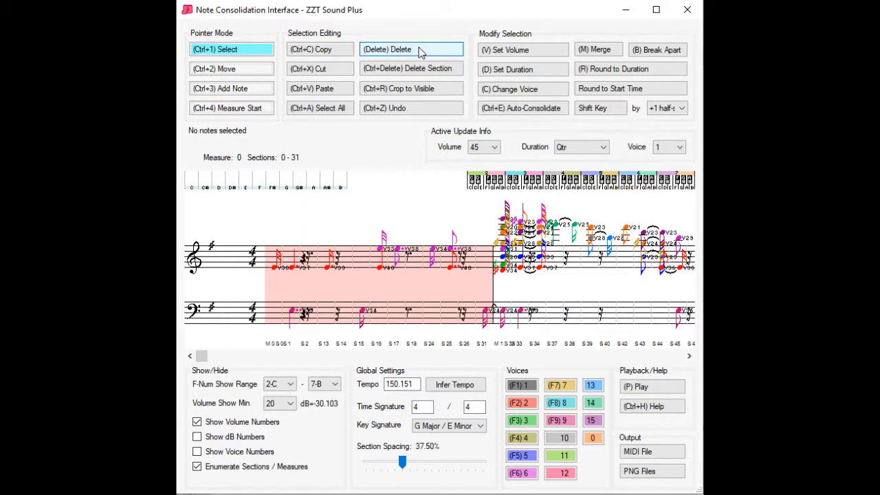
# - Set the minimum shown volume to 0 and look through the unfiltered notes around measures 0 and 1
pyautogui.hotkey('ctrl', 'a')
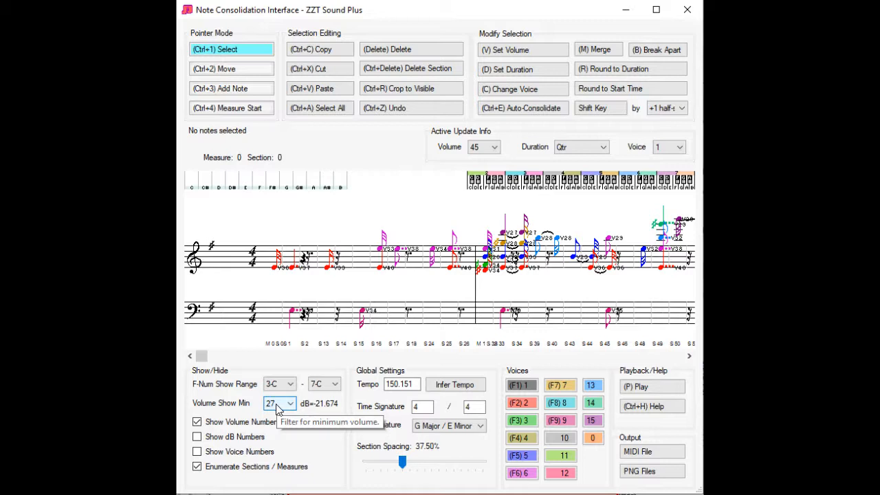
pyautogui.click(279, 407)
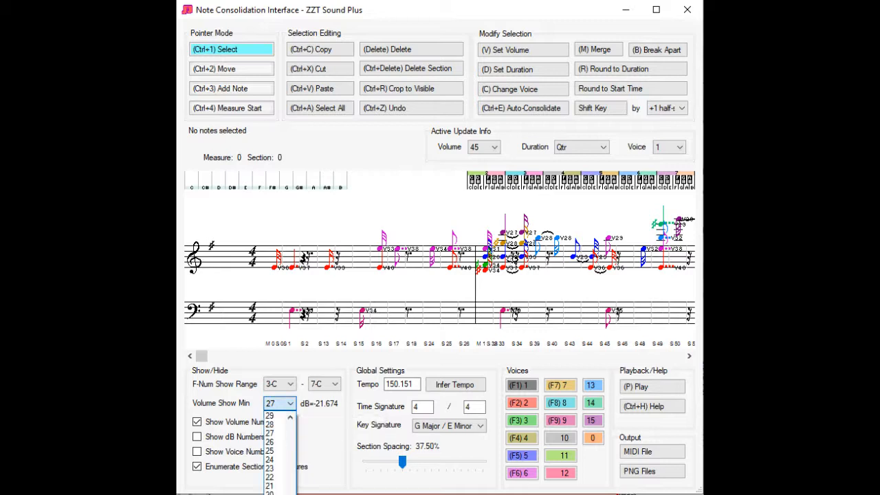
pyautogui.click(270, 494)
pyautogui.click(432, 356)
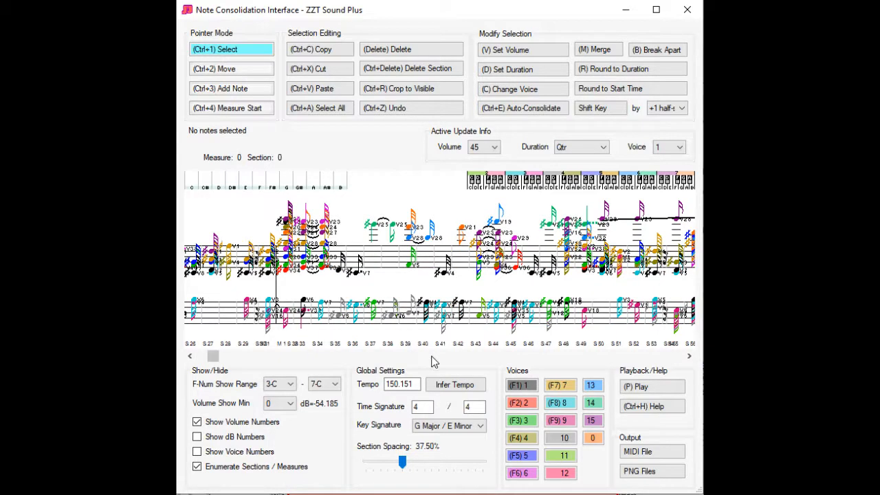
pyautogui.click(201, 357)
# - Raise the minimum shown volume gradually from 0 to 35 to compare which notes remain in the score
pyautogui.click(290, 406)
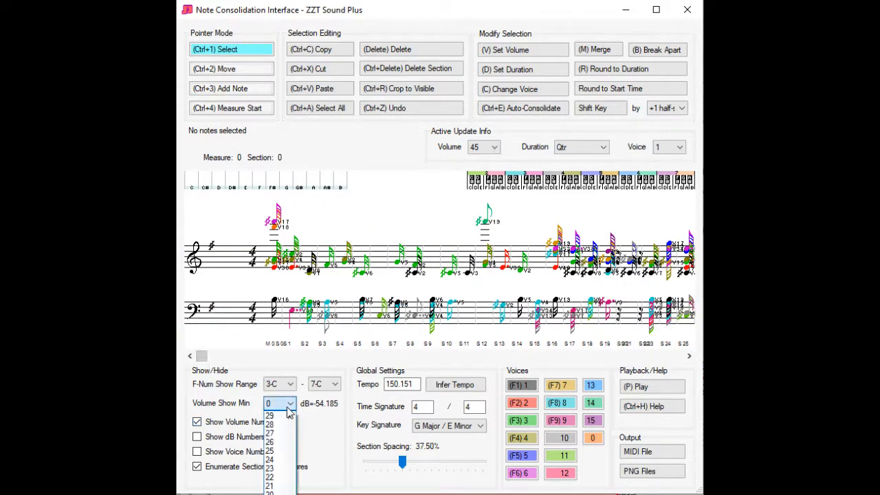
pyautogui.click(289, 405)
pyautogui.scroll(2, 290, 406)
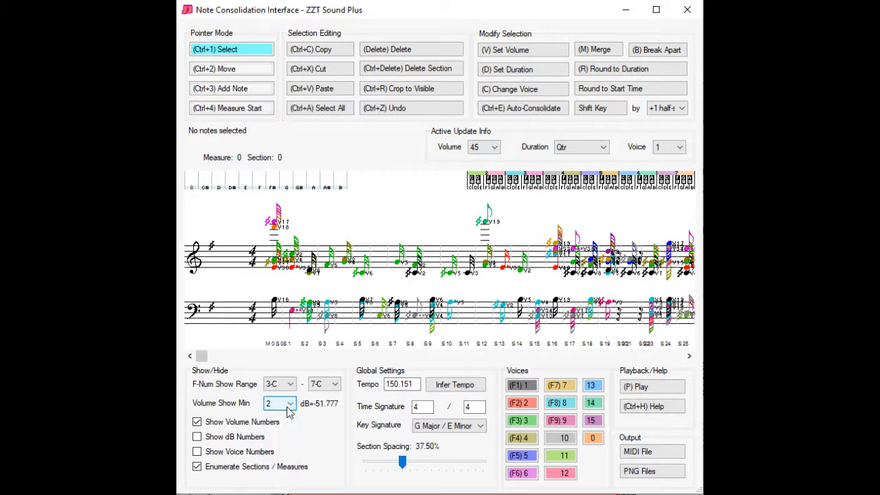
pyautogui.scroll(5, 290, 408)
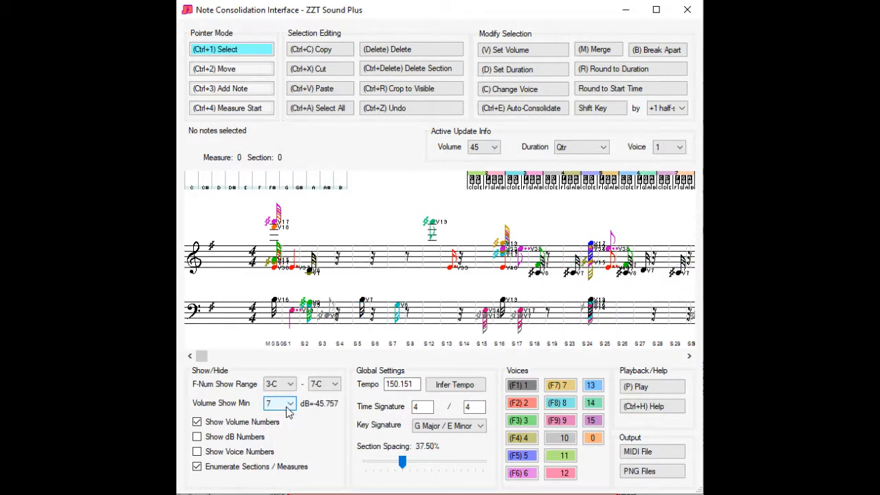
pyautogui.scroll(5, 288, 410)
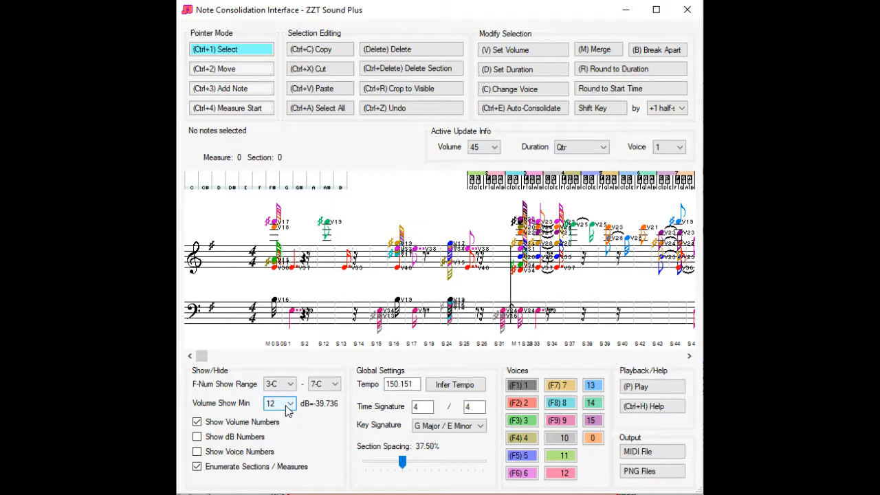
pyautogui.scroll(14, 288, 410)
pyautogui.scroll(2, 286, 408)
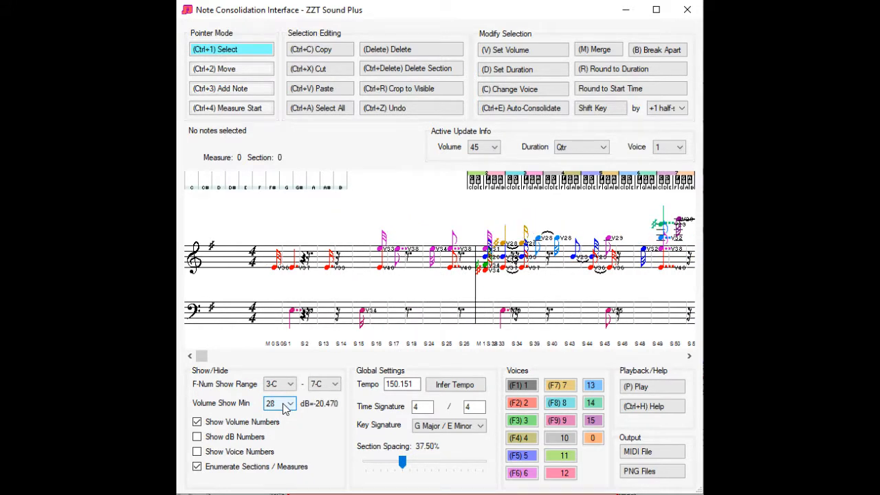
pyautogui.scroll(3, 286, 408)
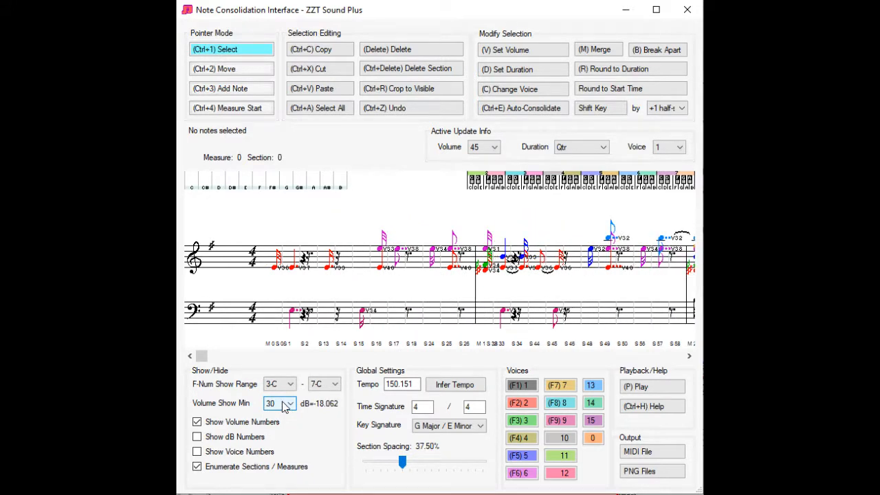
pyautogui.scroll(1, 284, 407)
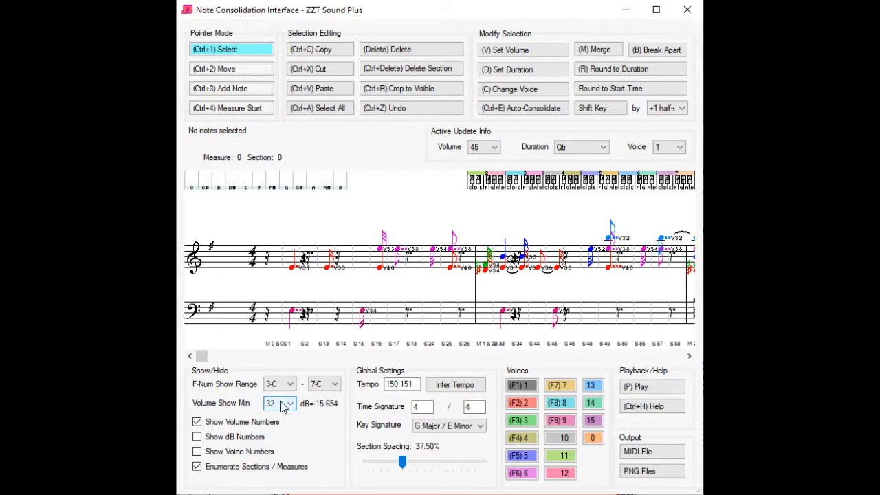
pyautogui.scroll(2, 284, 408)
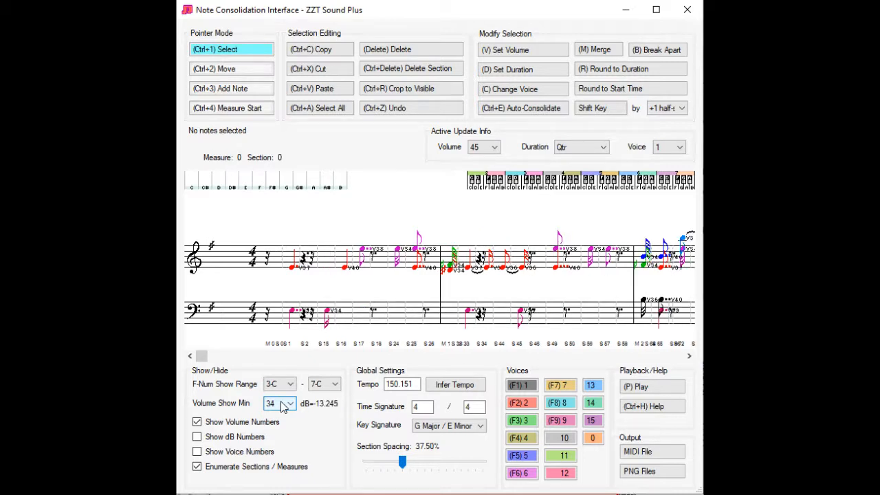
pyautogui.scroll(1, 284, 408)
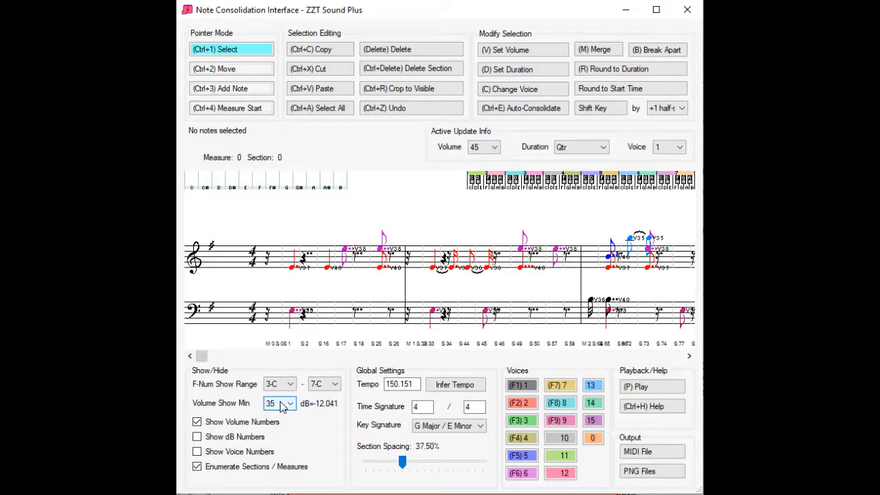
# - Set the minimum shown volume to 27 and select all visible notes in the score
pyautogui.scroll(-8, 281, 407)
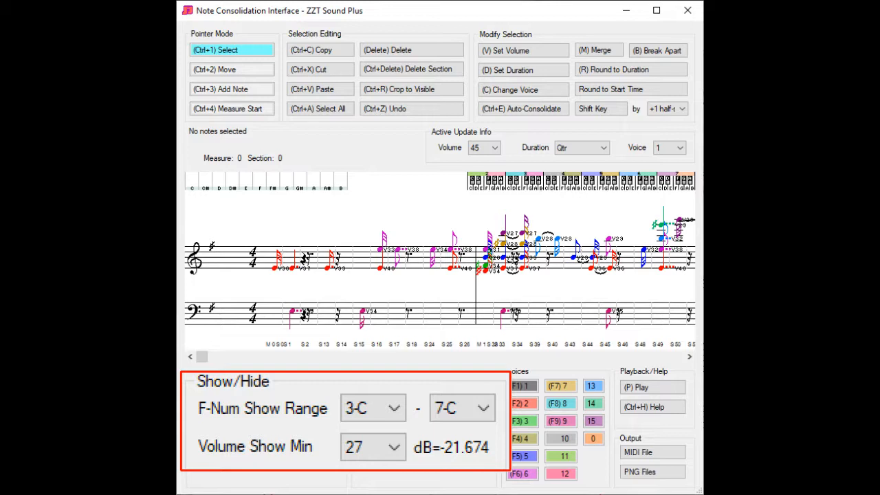
pyautogui.hotkey('ctrl', 'a')
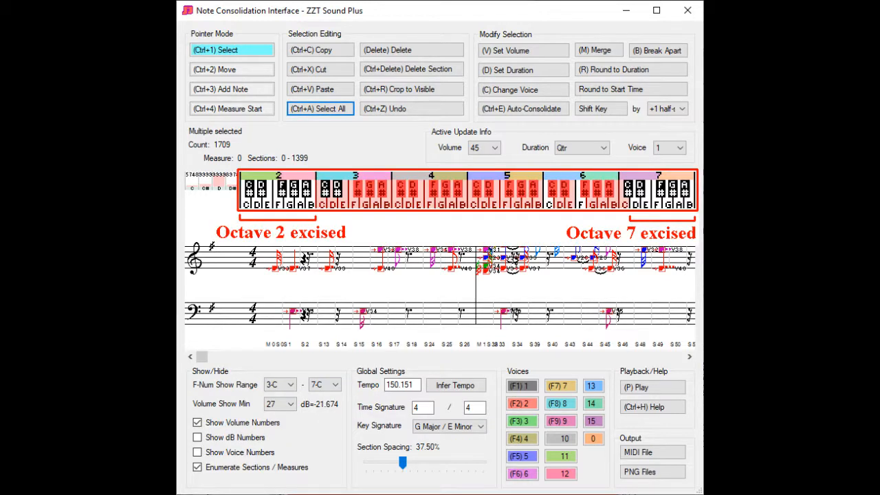